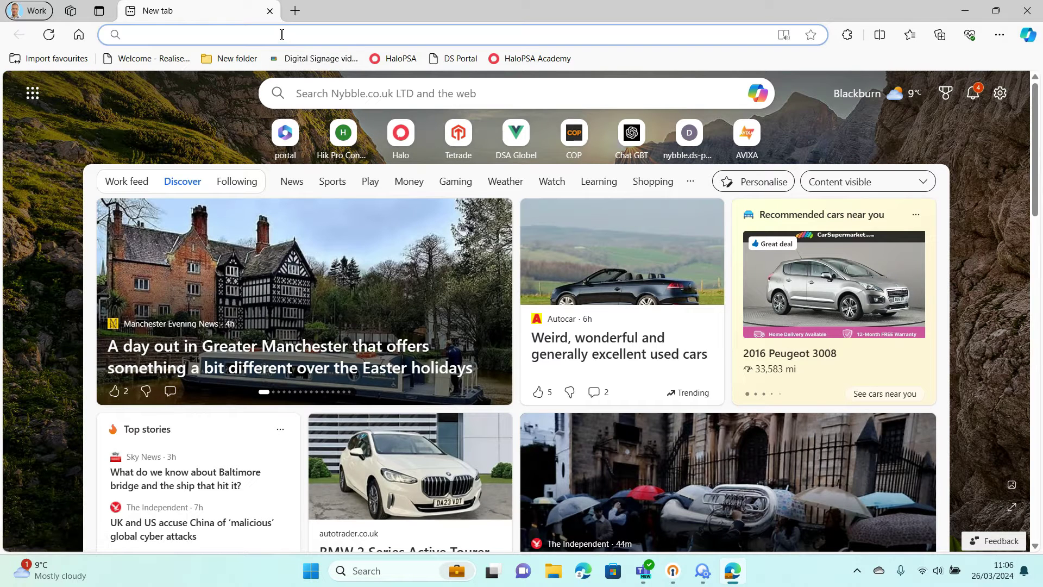
Step: Sign in to the recorder at 192.168.200.253 with the saved account
text(1)
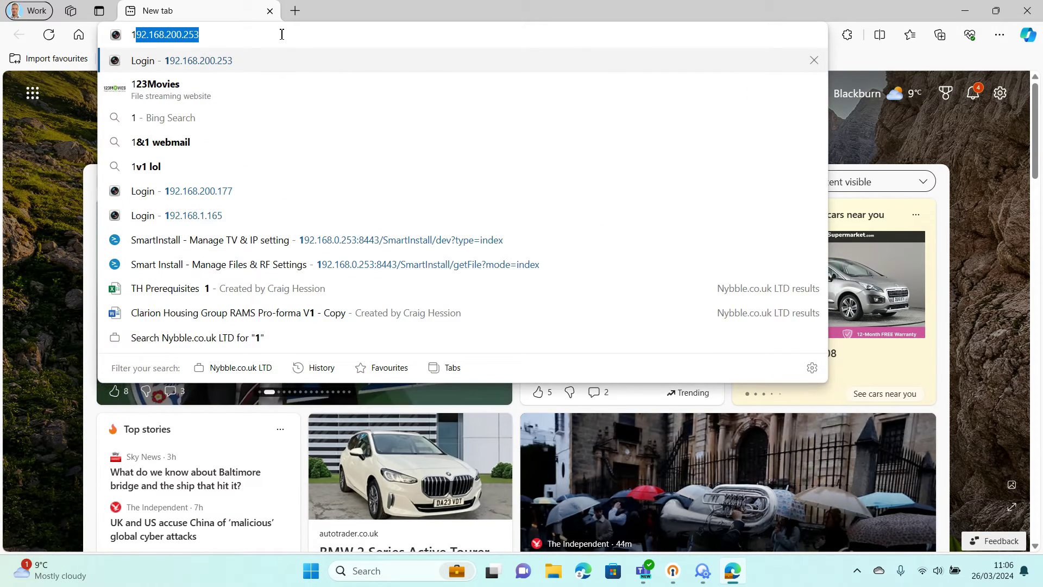
key(Return)
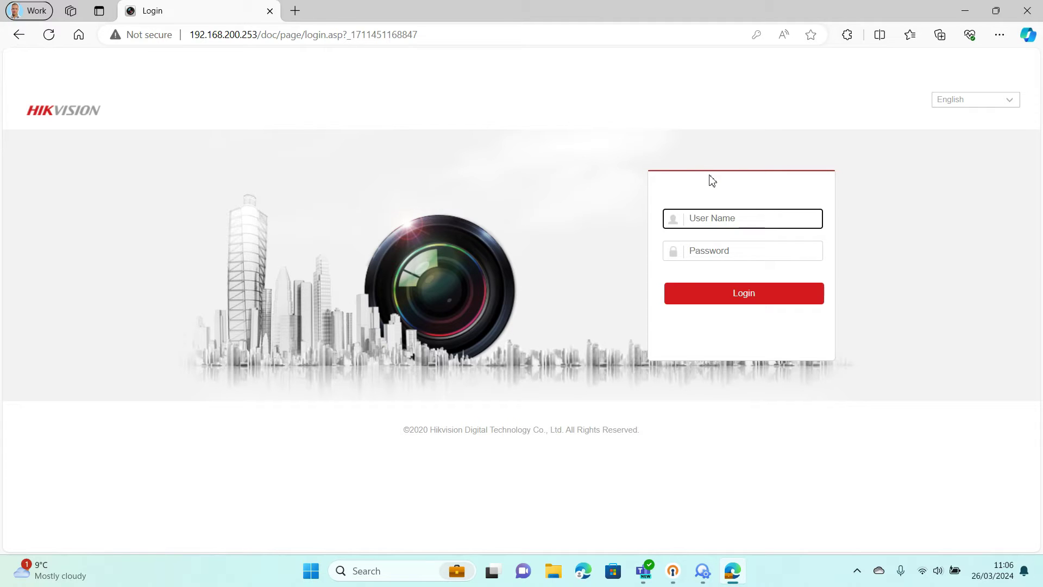
click(687, 215)
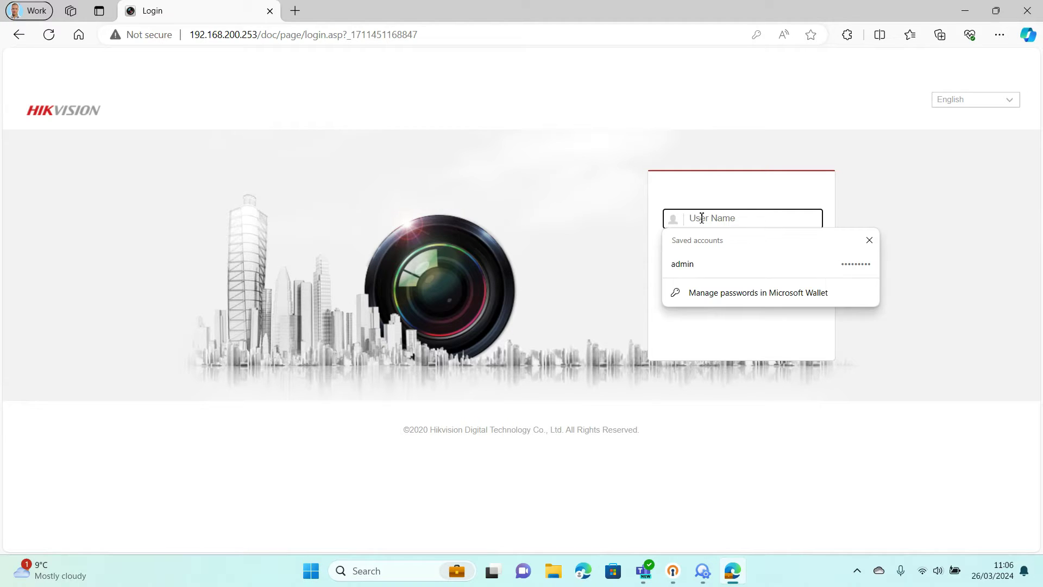
click(724, 264)
click(732, 294)
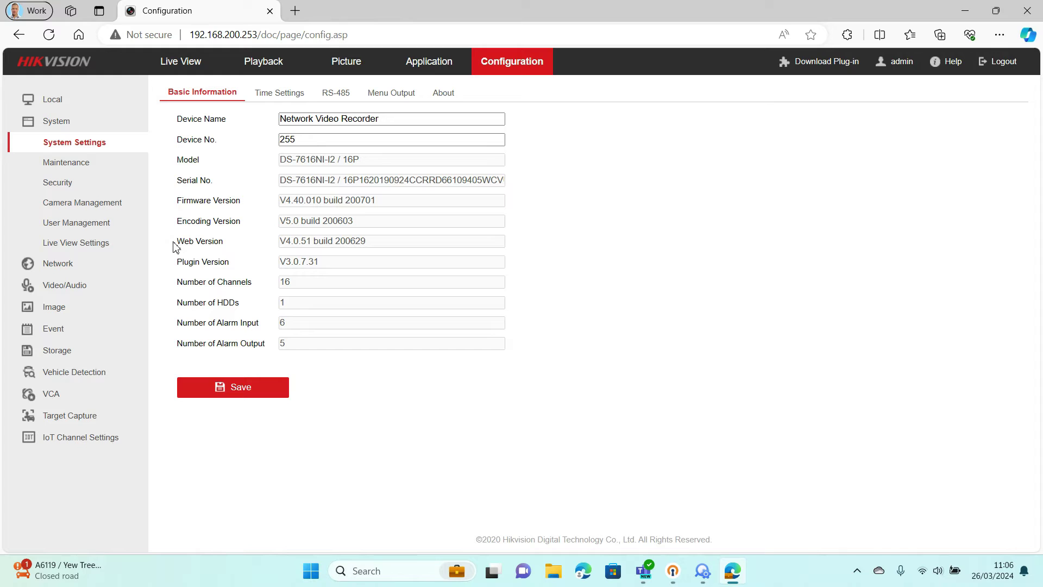
Step: Go to the recorder's Network Advanced Settings 'Other' page
click(108, 267)
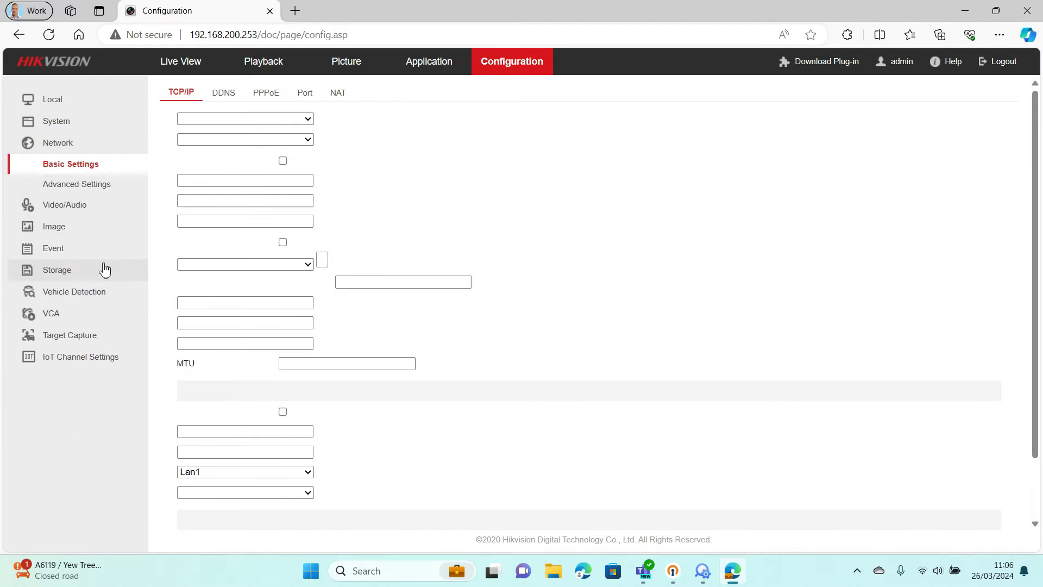
click(95, 189)
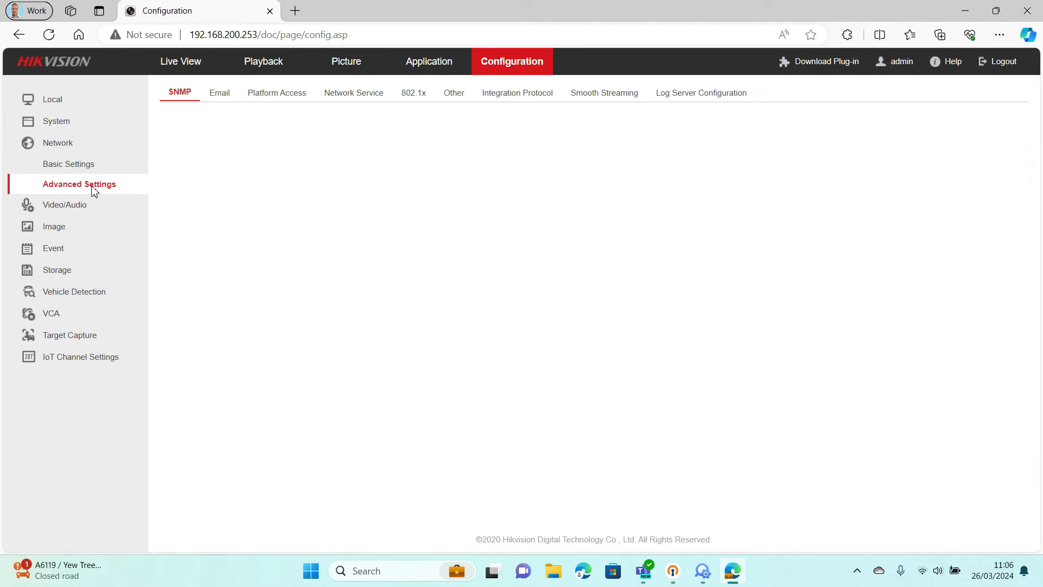
click(454, 92)
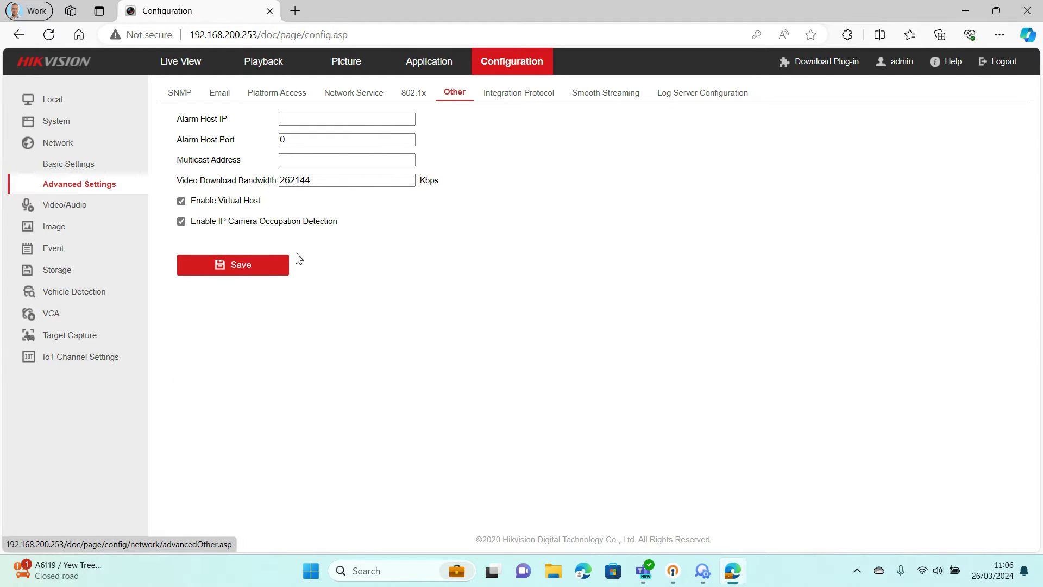
Step: Open the D9 ANPR camera's web page from System > Camera Management > IP Camera
click(75, 130)
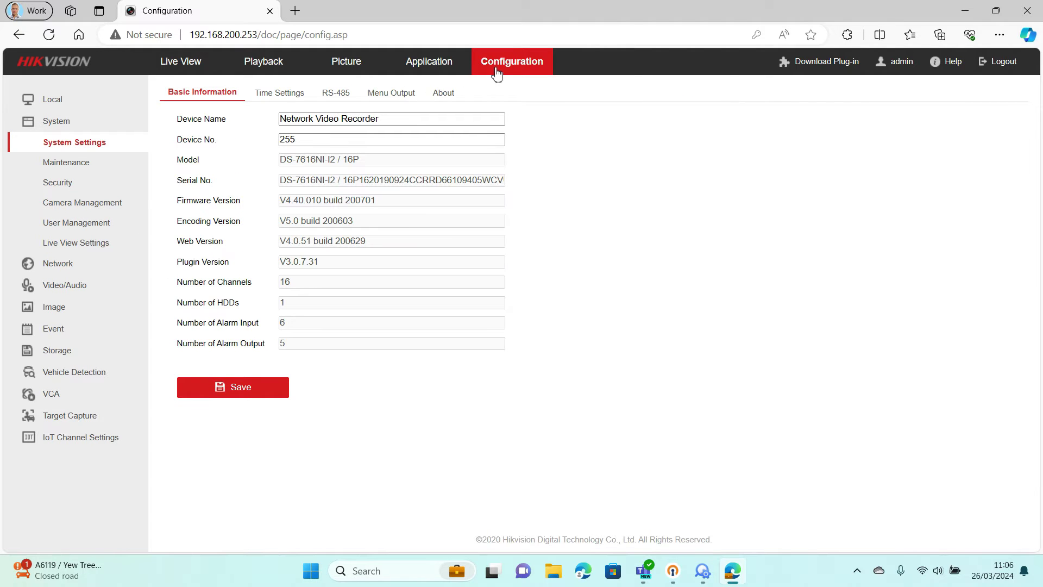
click(73, 204)
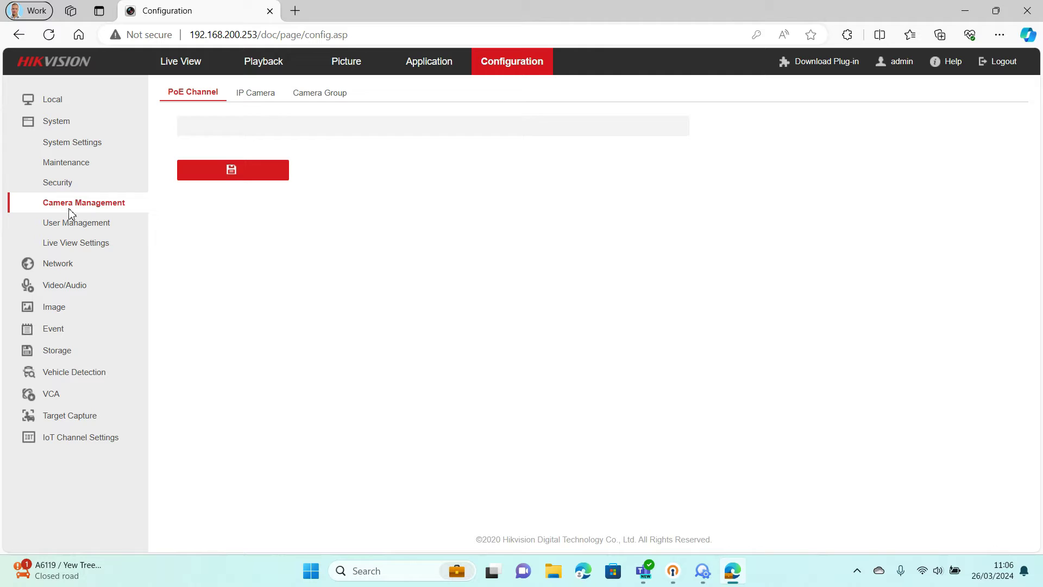
click(258, 97)
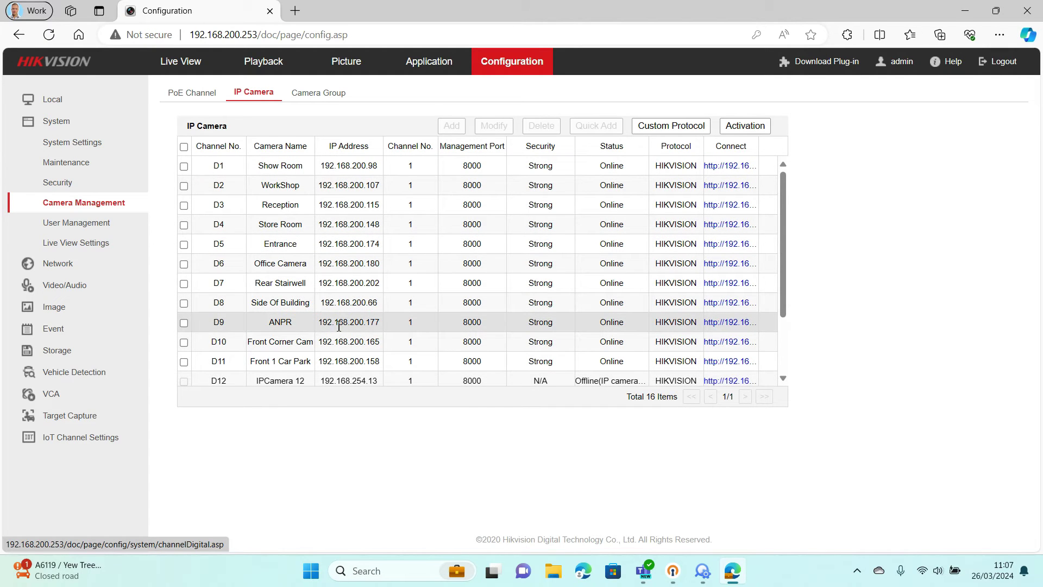
click(726, 324)
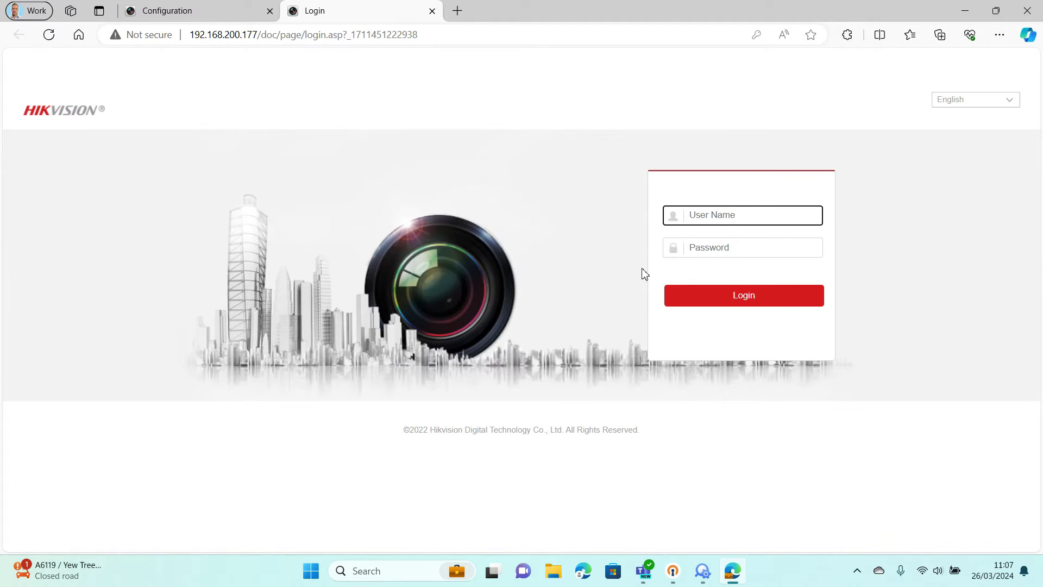
Step: Log in to the ANPR camera at 192.168.200.177 with its saved credentials
click(724, 213)
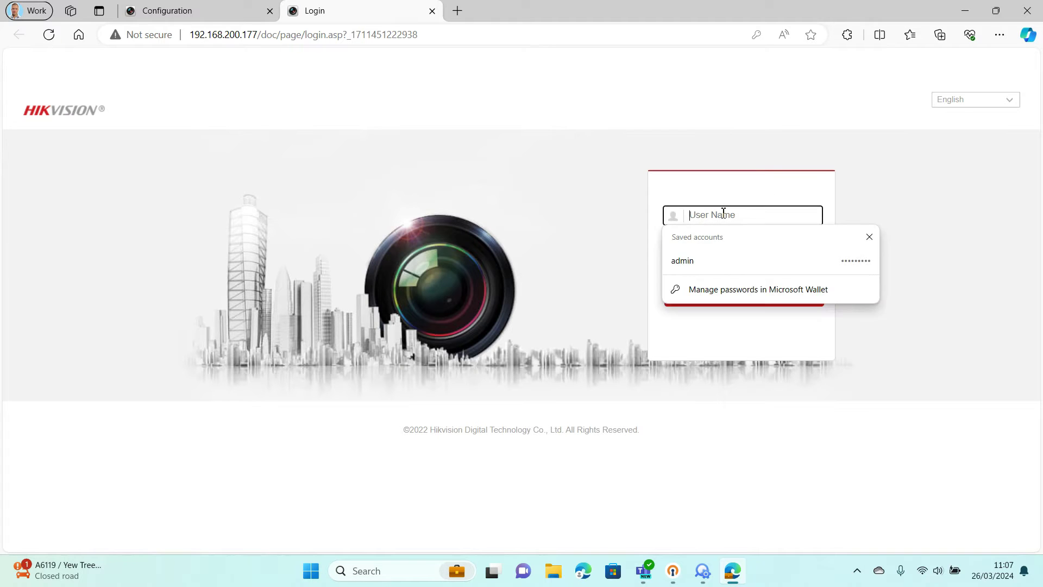
click(715, 260)
click(729, 299)
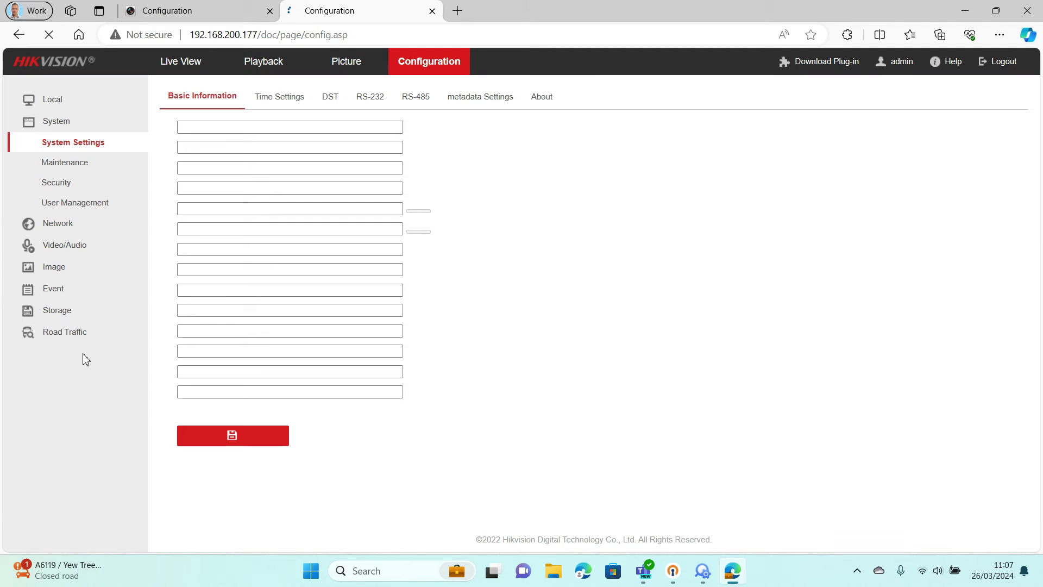
click(74, 341)
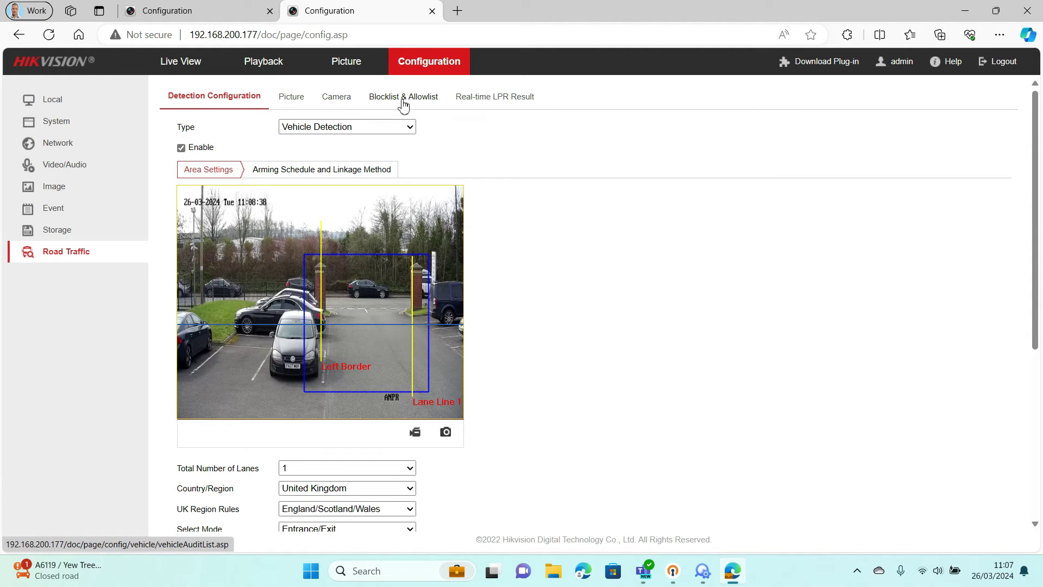
click(403, 104)
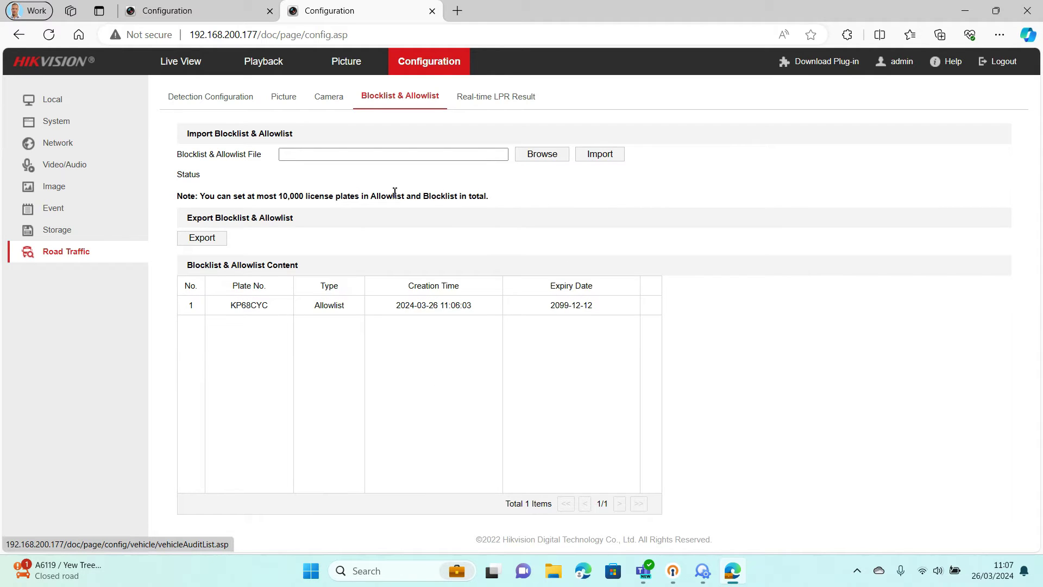
click(216, 242)
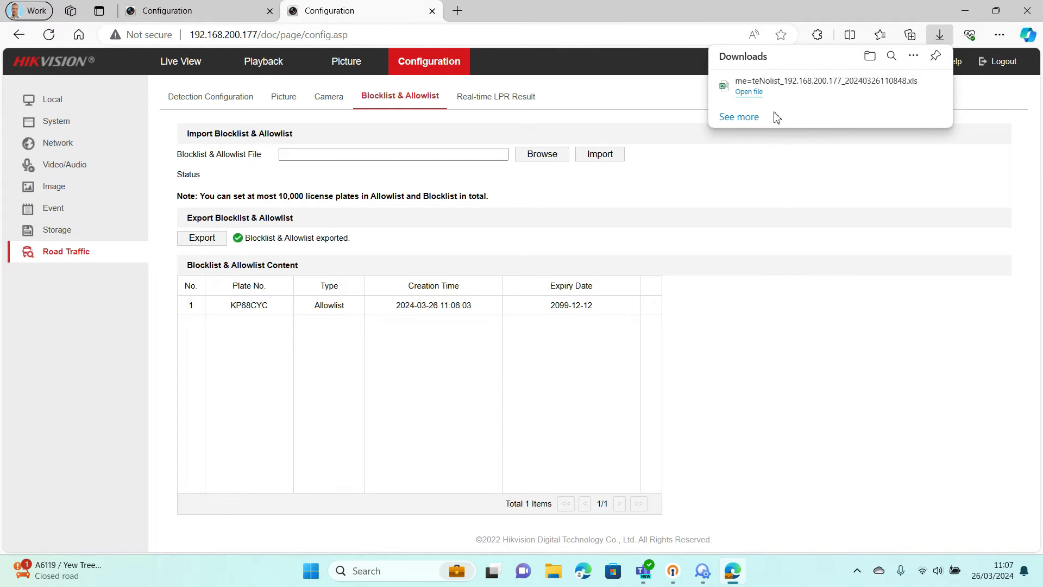
click(750, 92)
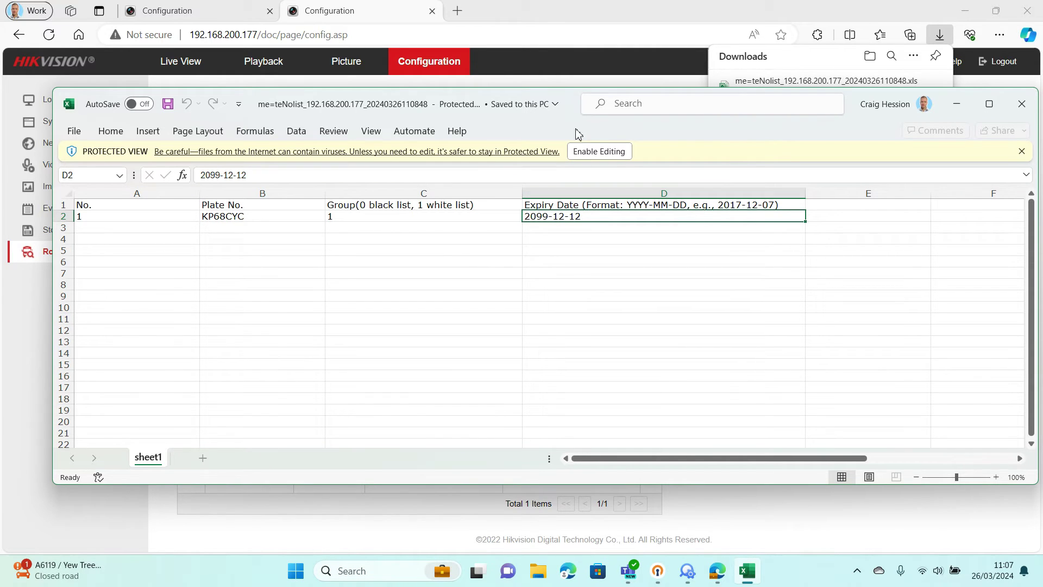
Step: Enable editing, fill row 3 with 1, PO16WWW, group 1, expiry 2099-12-12, and save
click(600, 151)
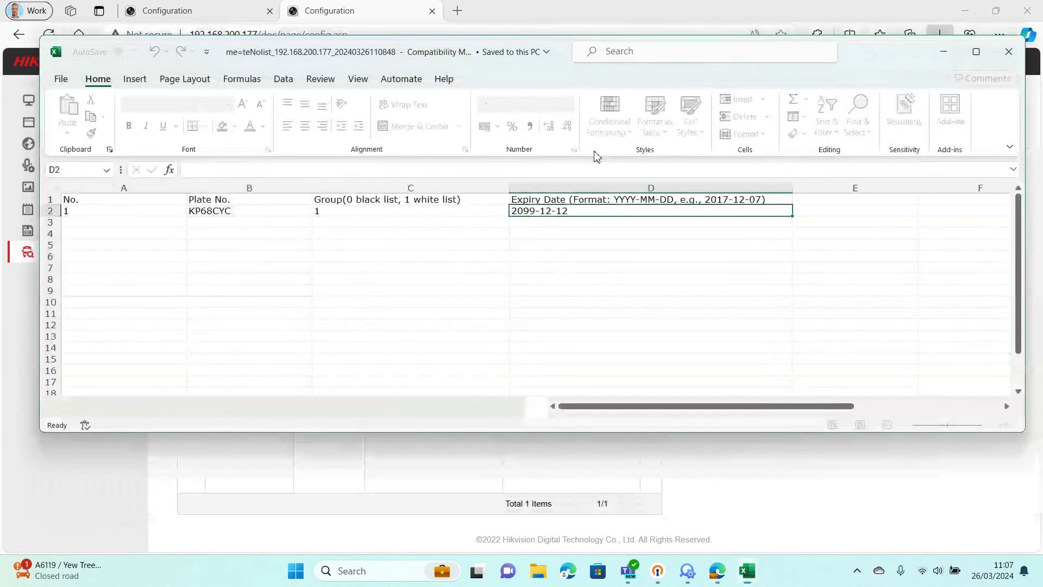
click(126, 224)
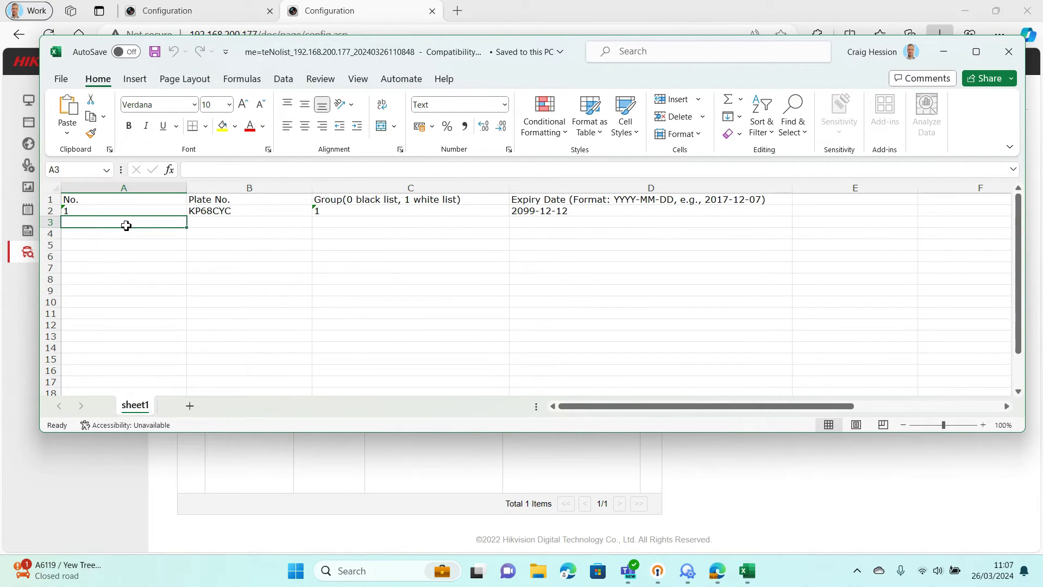
text(1)
click(225, 224)
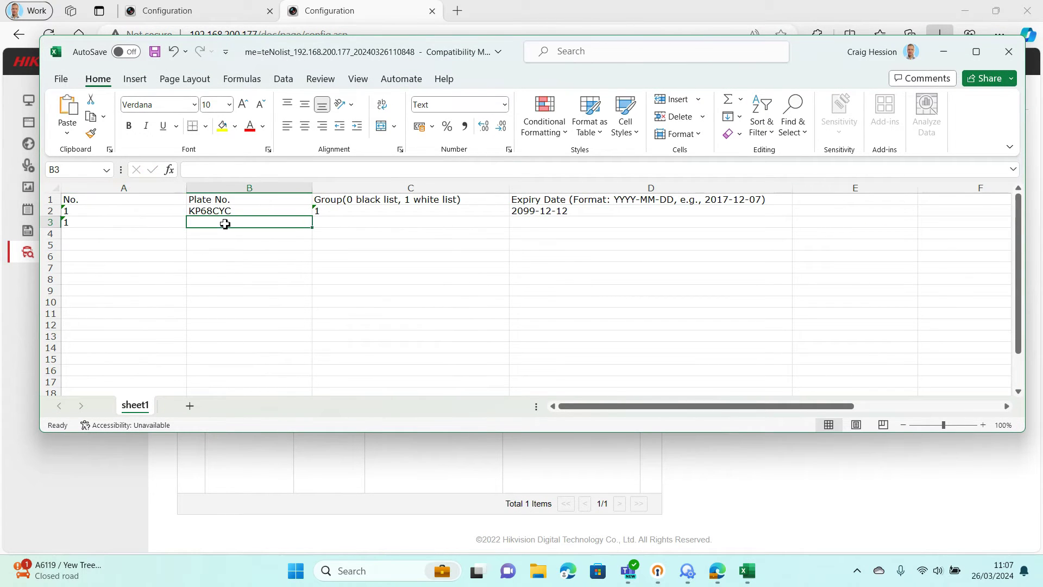
text(PO16)
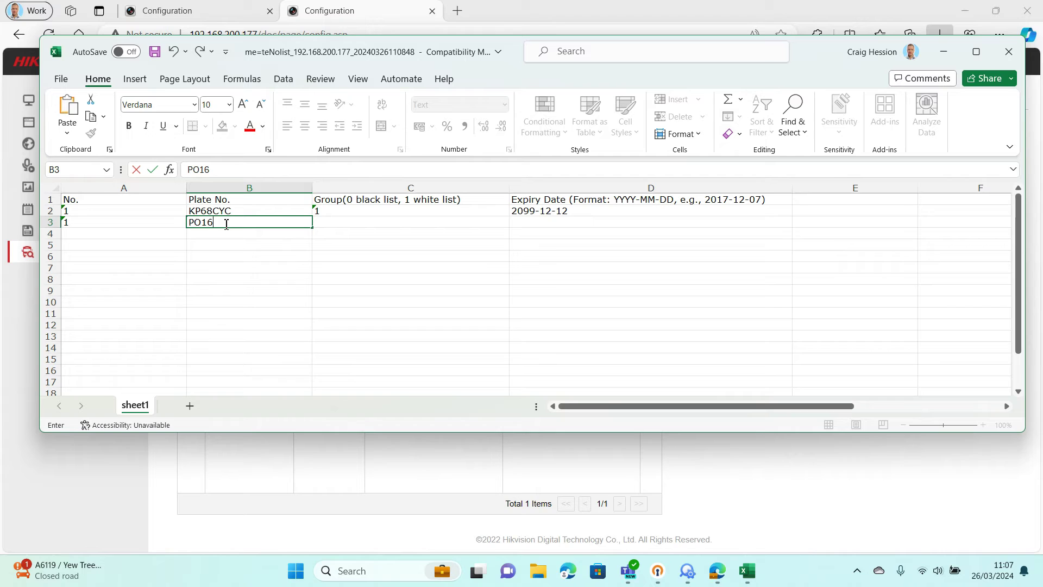
text(WWW)
click(343, 223)
text(1)
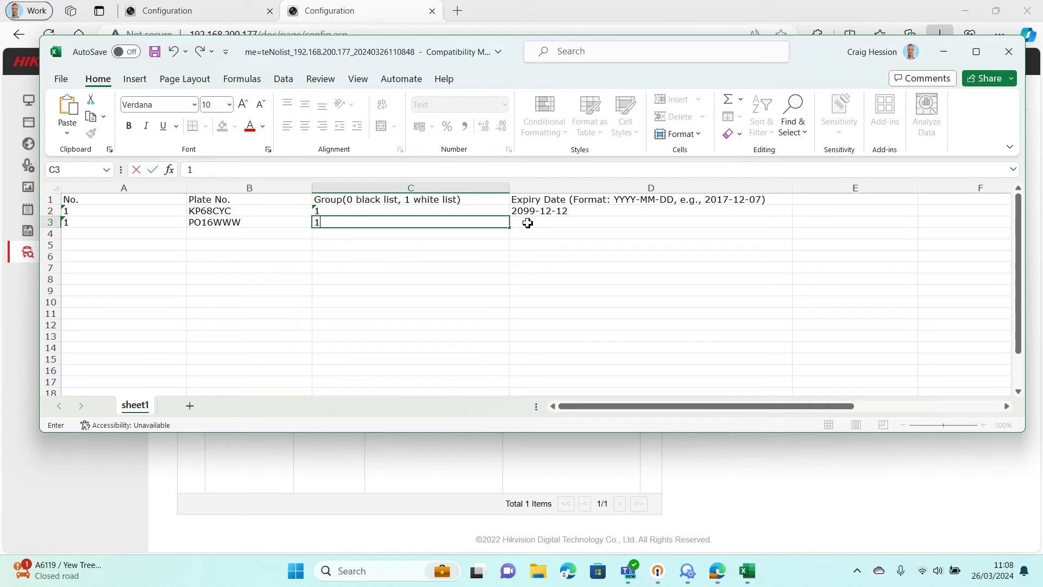
click(554, 223)
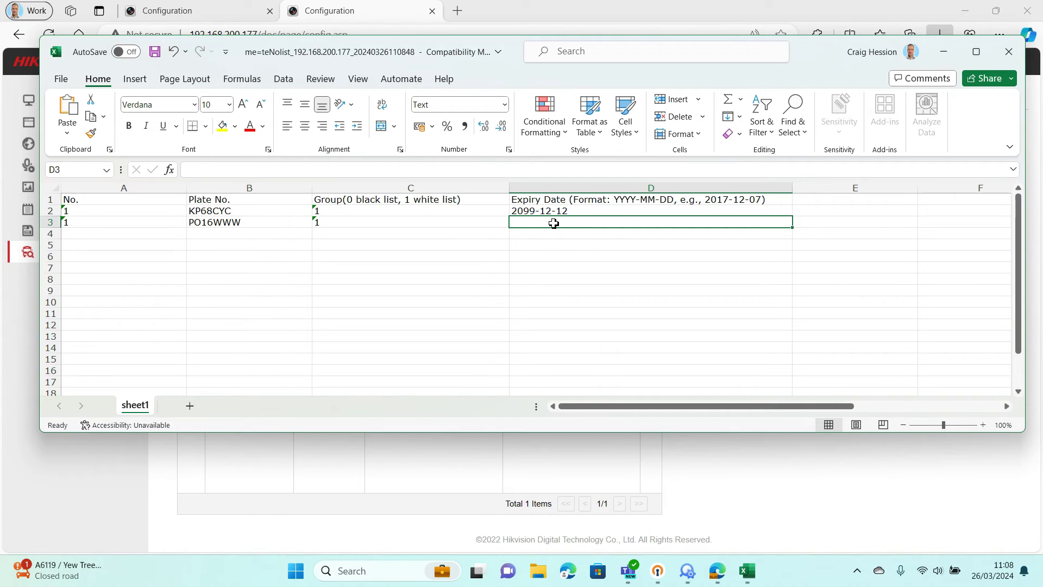
double_click(554, 224)
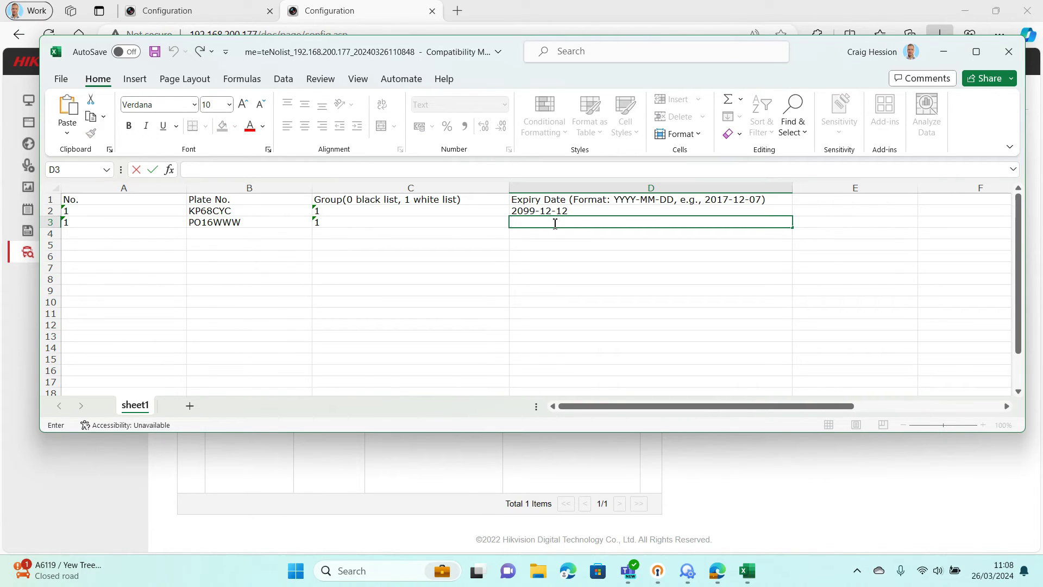
text(2099-12-12)
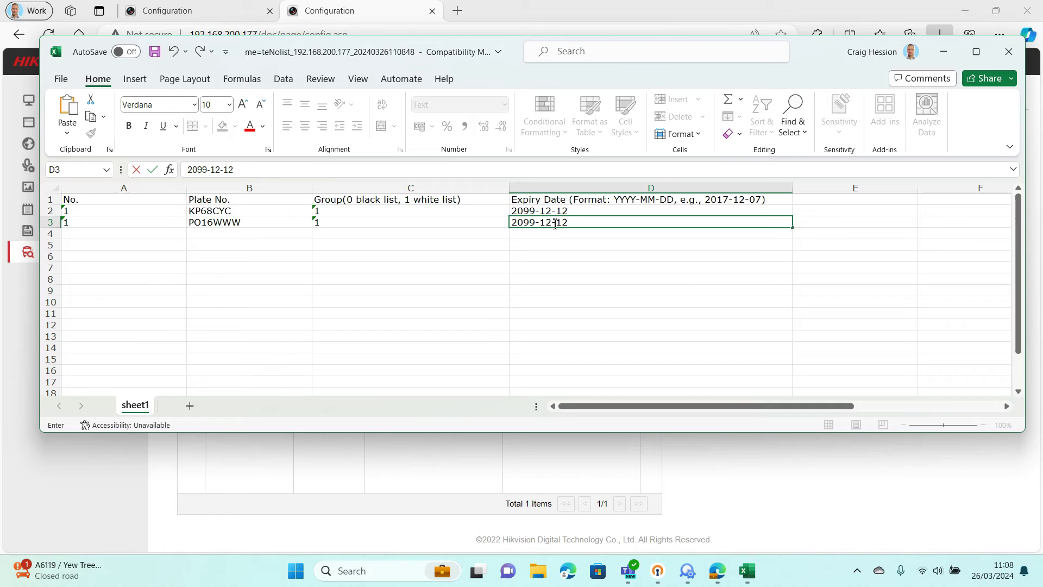
click(154, 52)
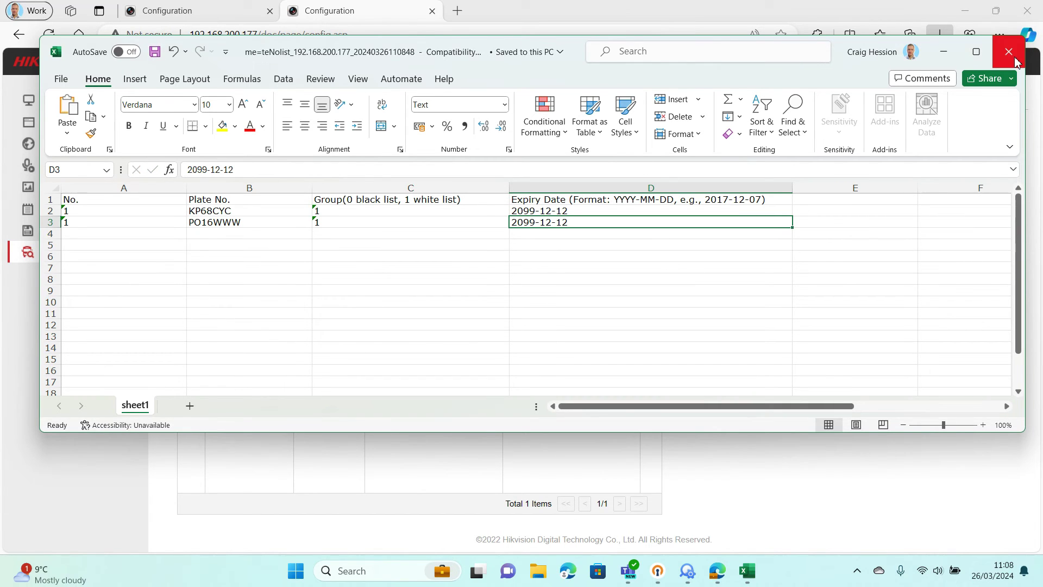
Step: Close Excel and import the edited .xls so KP68CYC and PO16WWW are both listed
click(1009, 52)
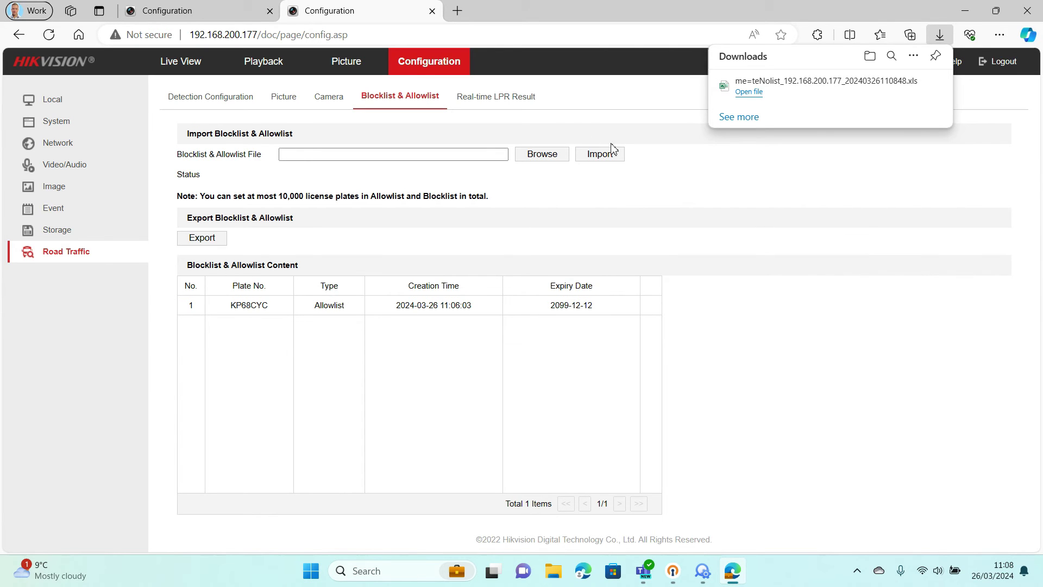
click(542, 154)
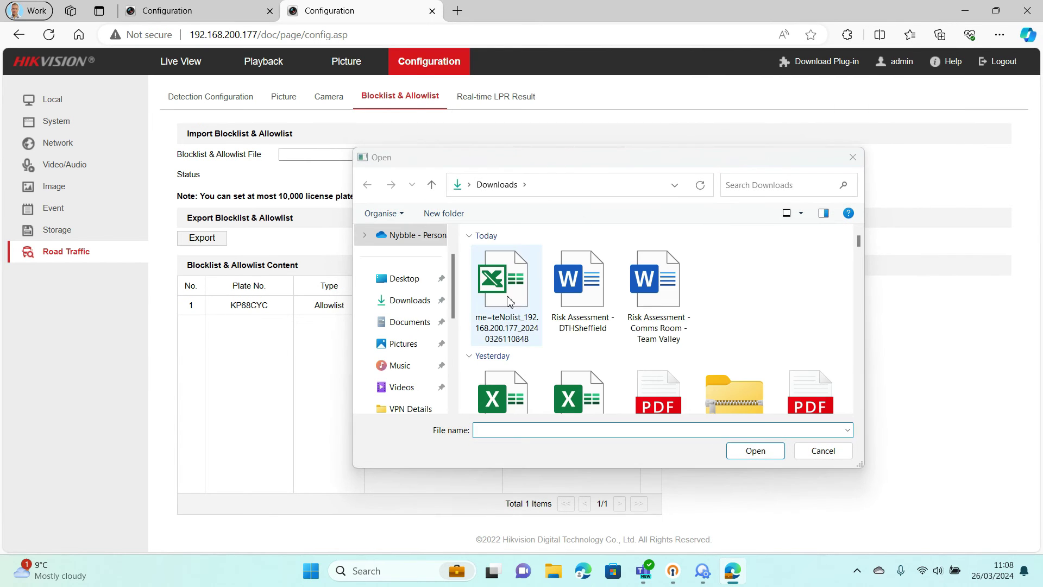
click(756, 451)
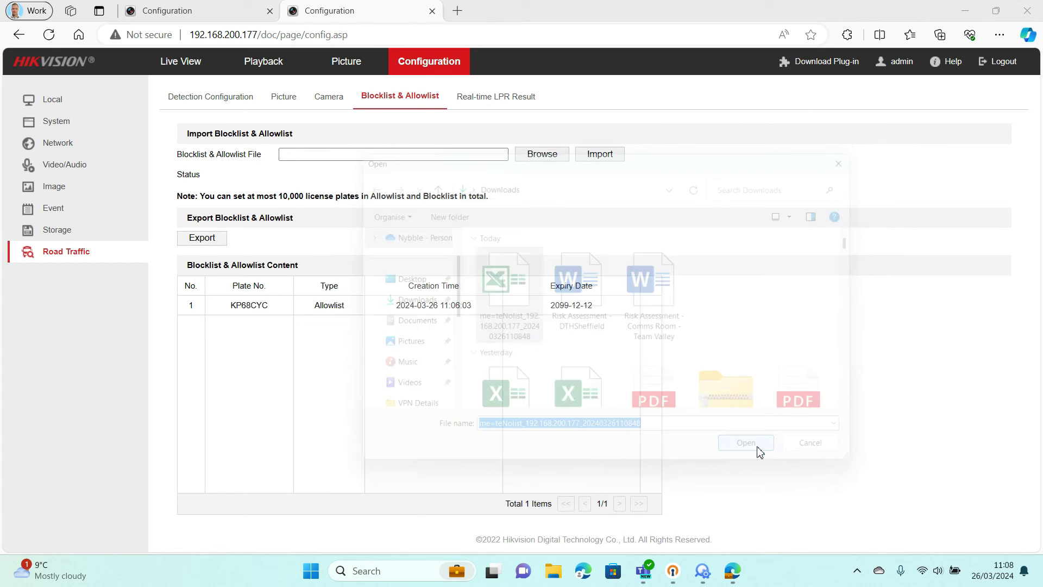
click(598, 154)
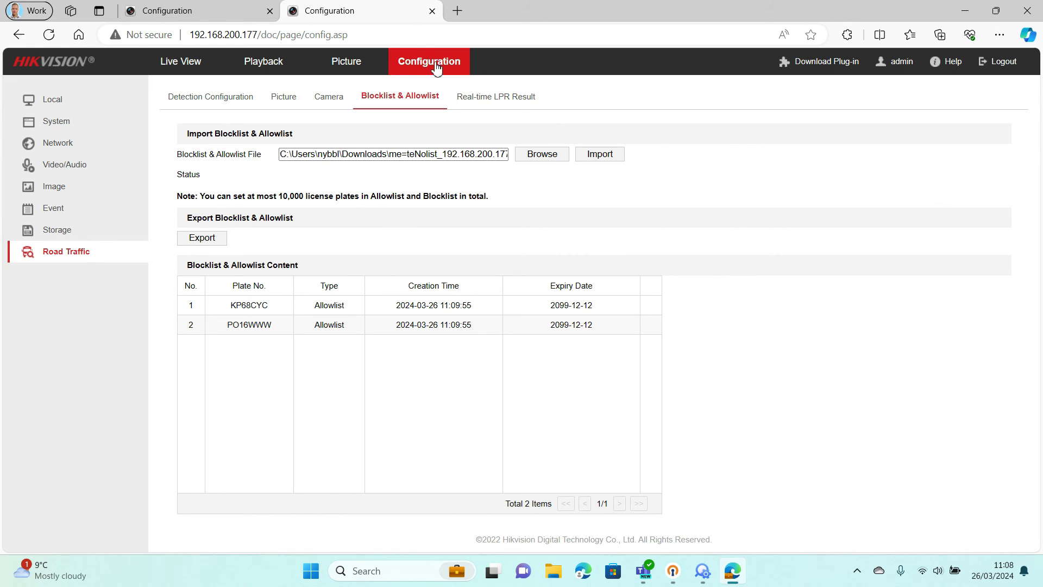
click(490, 97)
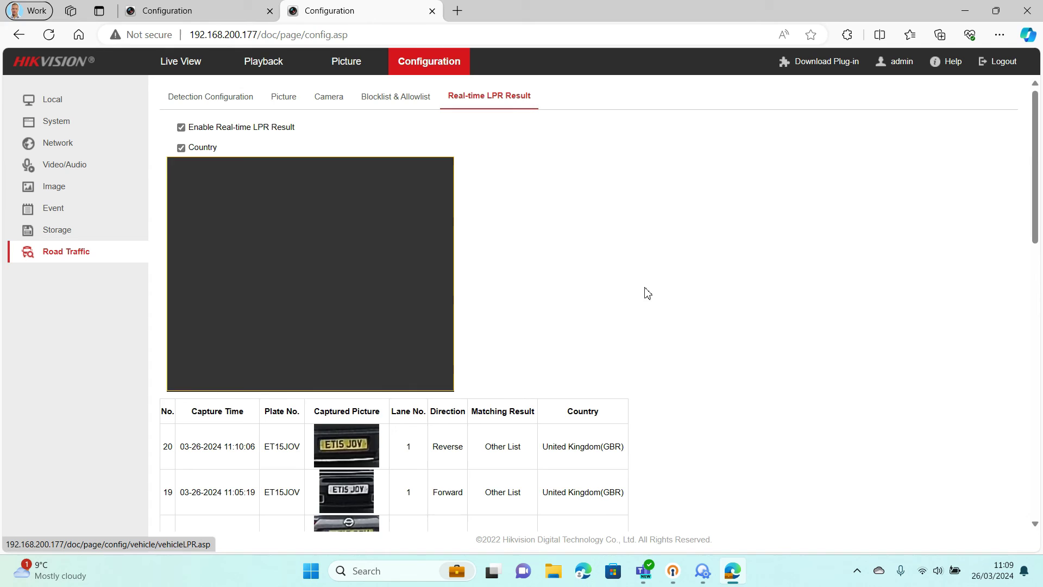
scroll(652, 291, down, 3)
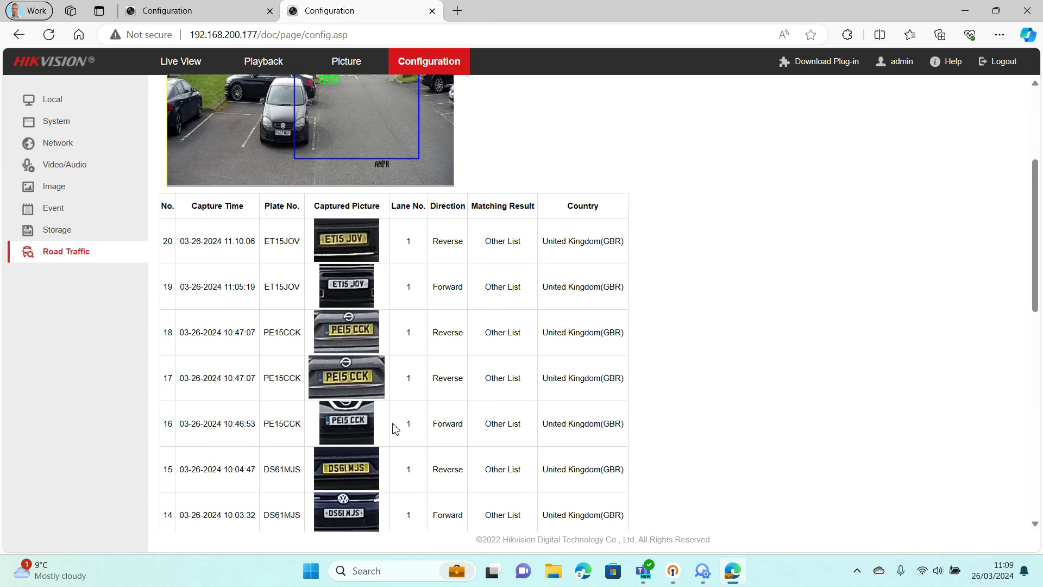
scroll(394, 428, down, 3)
scroll(394, 428, down, 2)
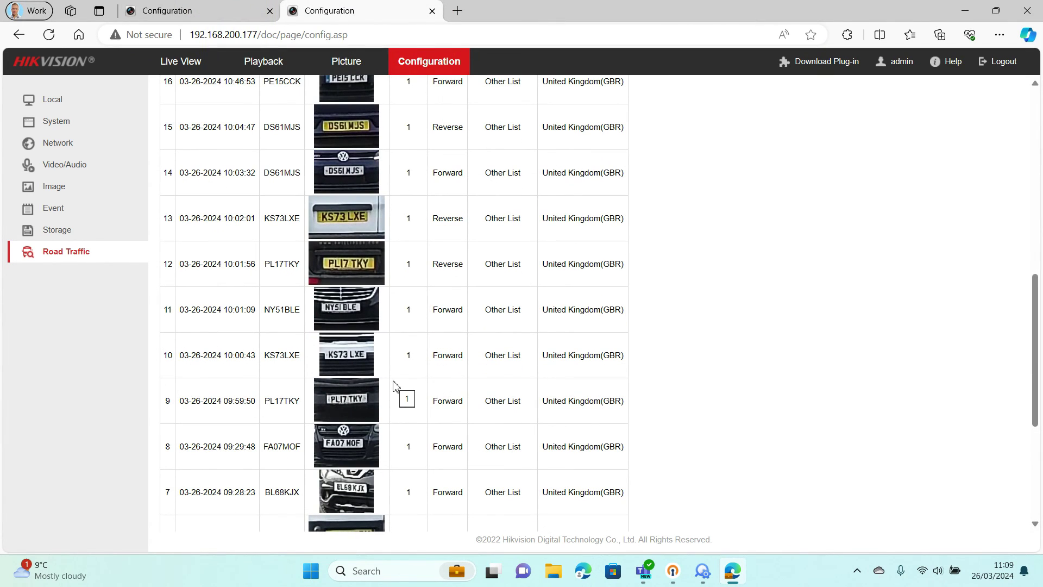
scroll(395, 385, up, 7)
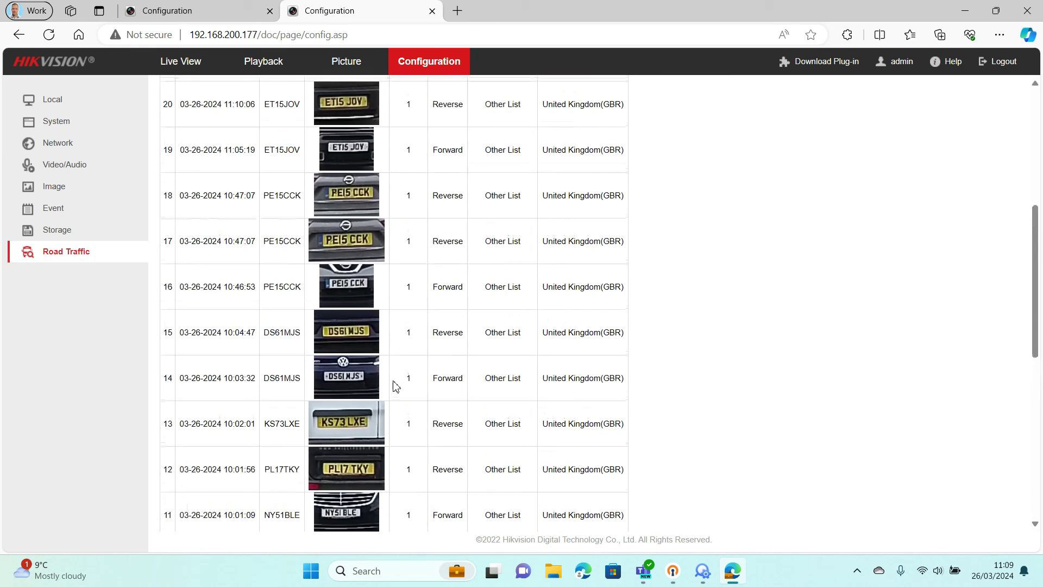